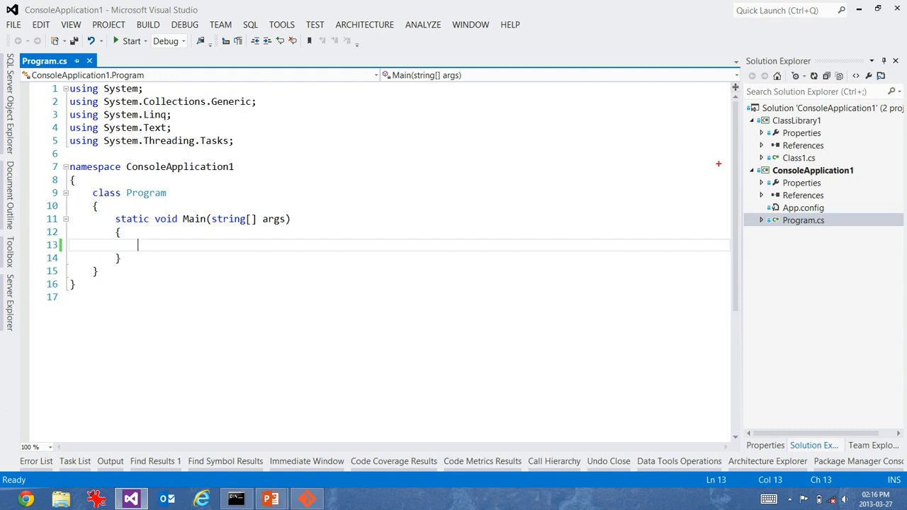
# From cmd, launch ConsoleApplication1\Program.cs into WordPad with 'start wordpad'.
pyautogui.moveTo(728, 156)
pyautogui.mouseDown()
pyautogui.moveTo(752, 149)
pyautogui.moveTo(707, 172)
pyautogui.mouseUp()
pyautogui.moveTo(751, 203); pyautogui.dragTo(675, 224)
pyautogui.click(236, 500)
pyautogui.write('st')
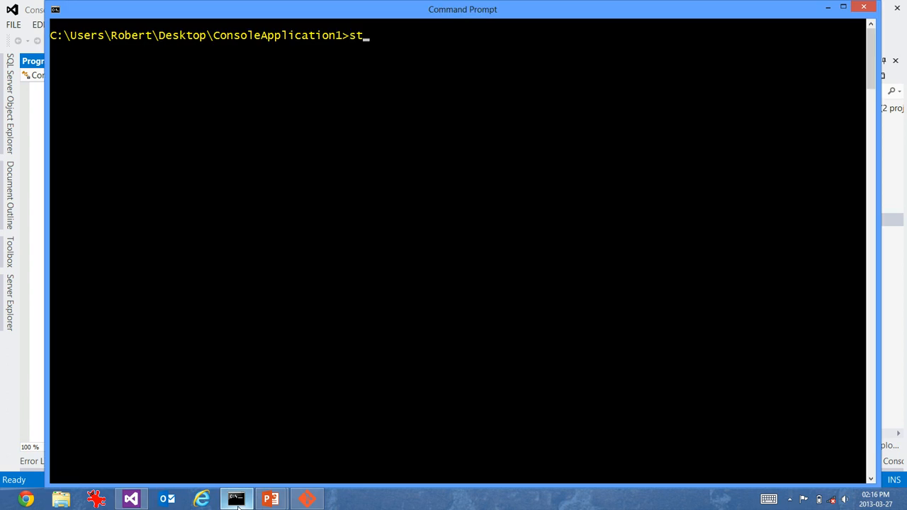
pyautogui.write('art ')
pyautogui.write('wordpad con')
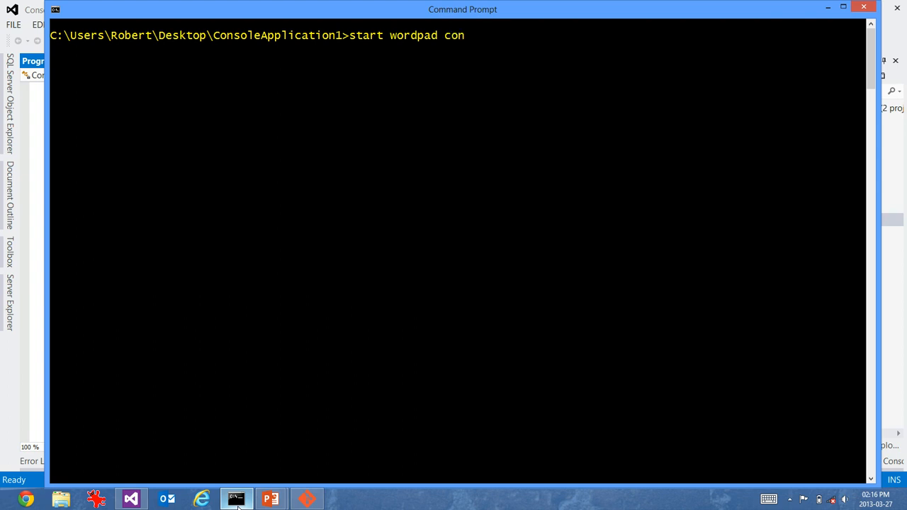
pyautogui.press('Tab')
pyautogui.write('\\')
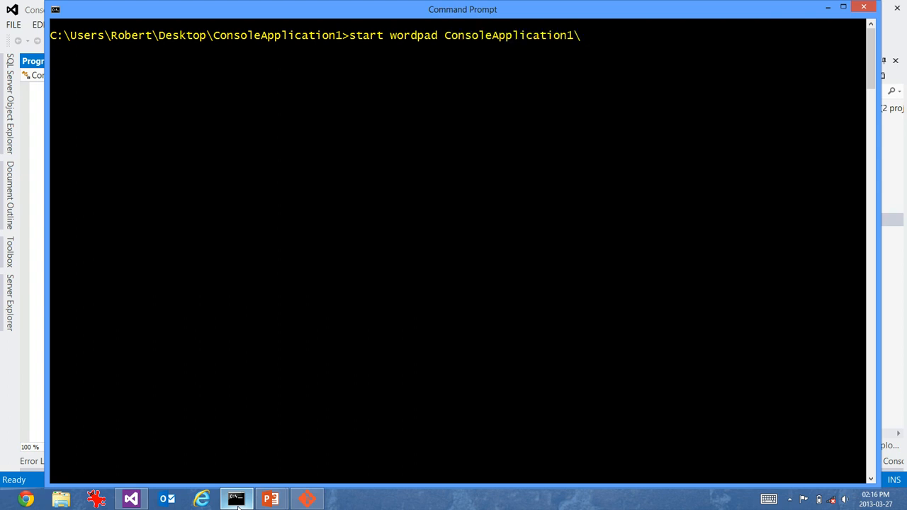
pyautogui.write('Program.cs')
pyautogui.press('Return')
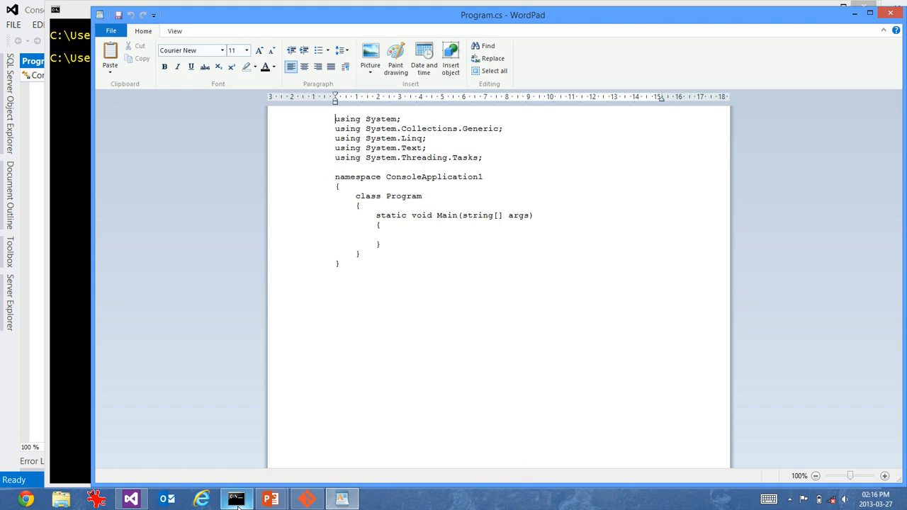
# Add '// hello from wordpad' inside Main, save it, and close WordPad.
pyautogui.click(393, 239)
pyautogui.write('// hello ')
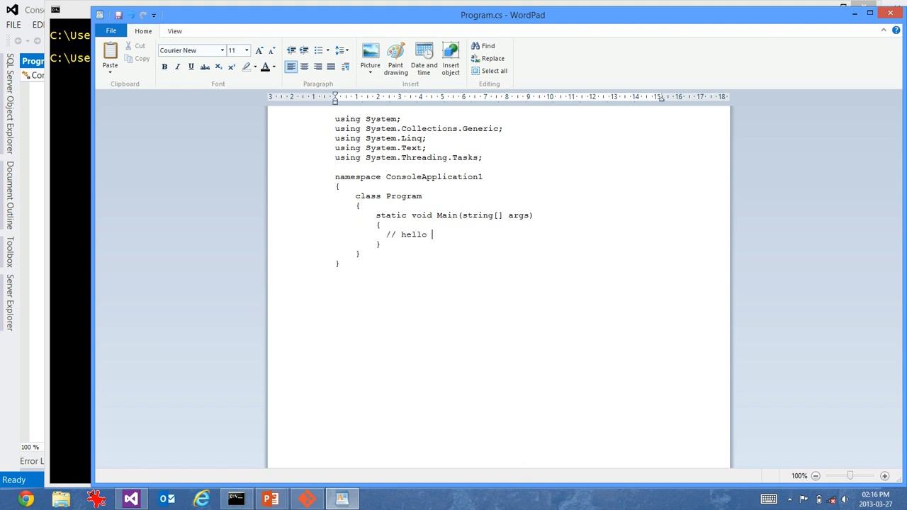
pyautogui.write('from wordpad')
pyautogui.hotkey('alt', 'F4')
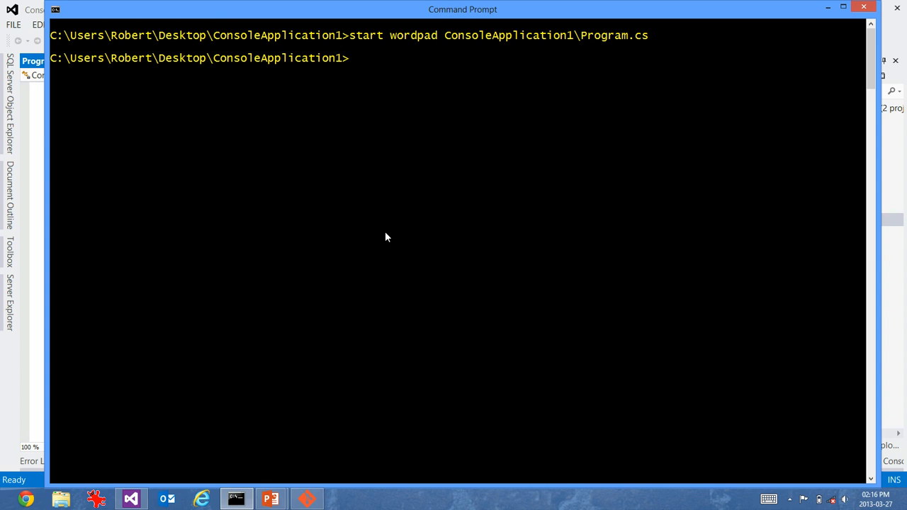
# Back in Visual Studio, accept reloading Program.cs so Main shows the WordPad comment.
pyautogui.hotkey('alt', 'Tab')
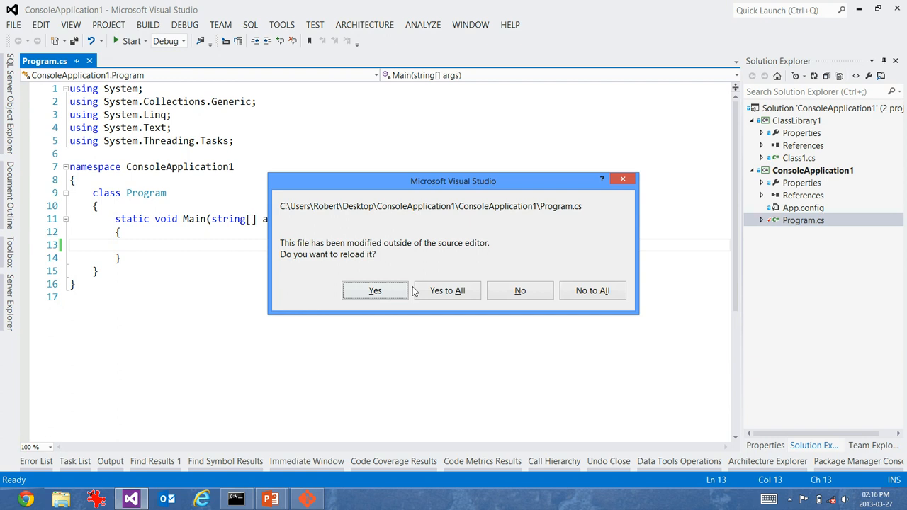
pyautogui.click(444, 292)
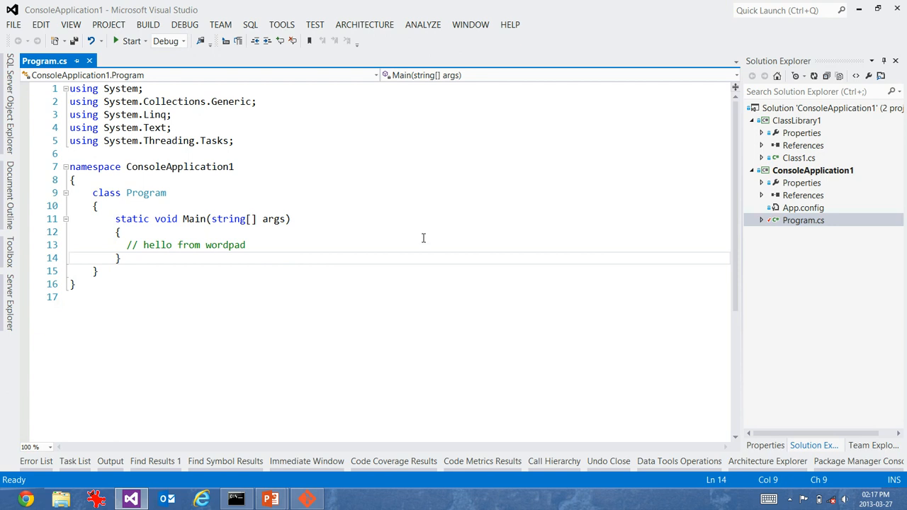
# Run 'git reset HEAD --hard' in cmd to discard the uncommitted WordPad edit.
pyautogui.click(237, 499)
pyautogui.write('git')
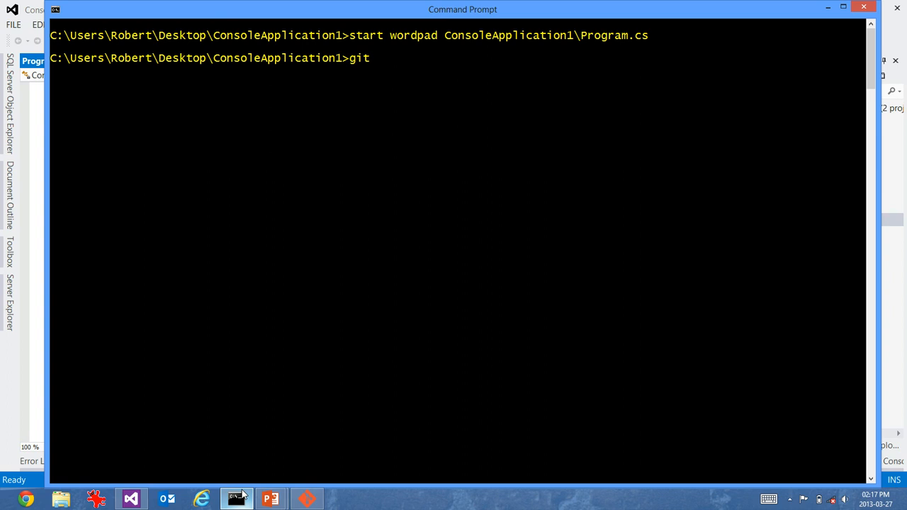
pyautogui.write(' reset HEAD')
pyautogui.write(' --hard')
pyautogui.press('Return')
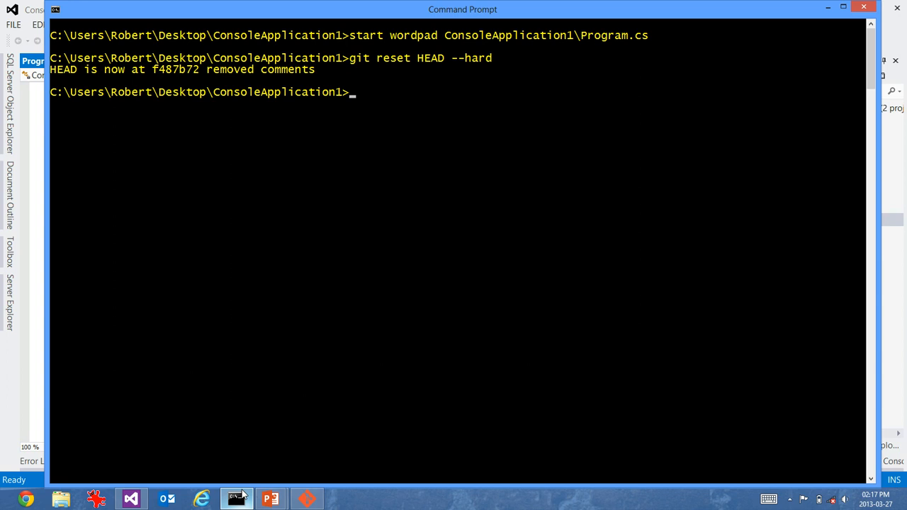
# Accept Visual Studio's reload prompt so Main is empty again after the reset.
pyautogui.click(237, 499)
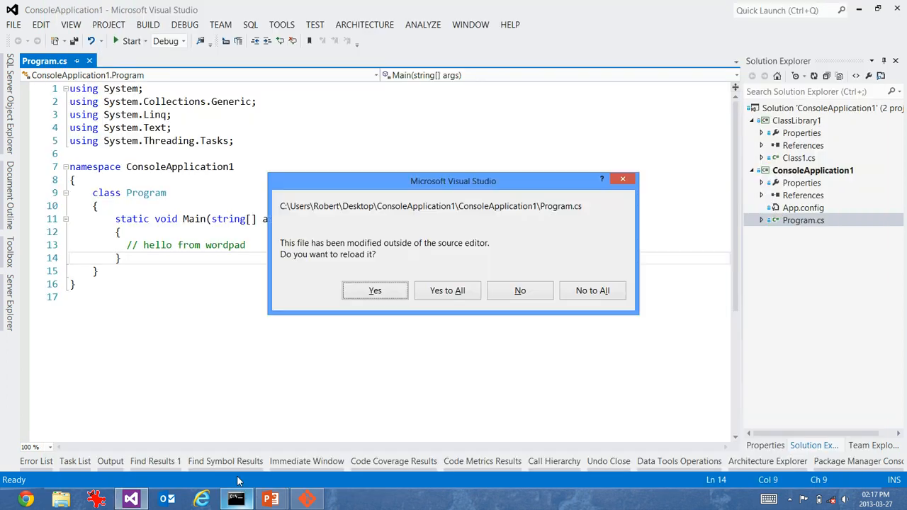
pyautogui.click(386, 294)
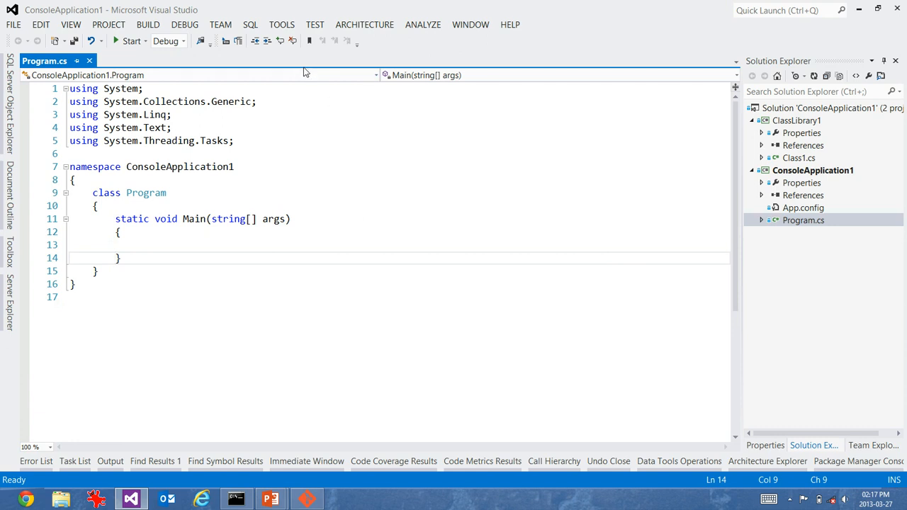
# In Options > Environment > Documents, enable 'Auto-load changes, if saved' and apply.
pyautogui.click(281, 24)
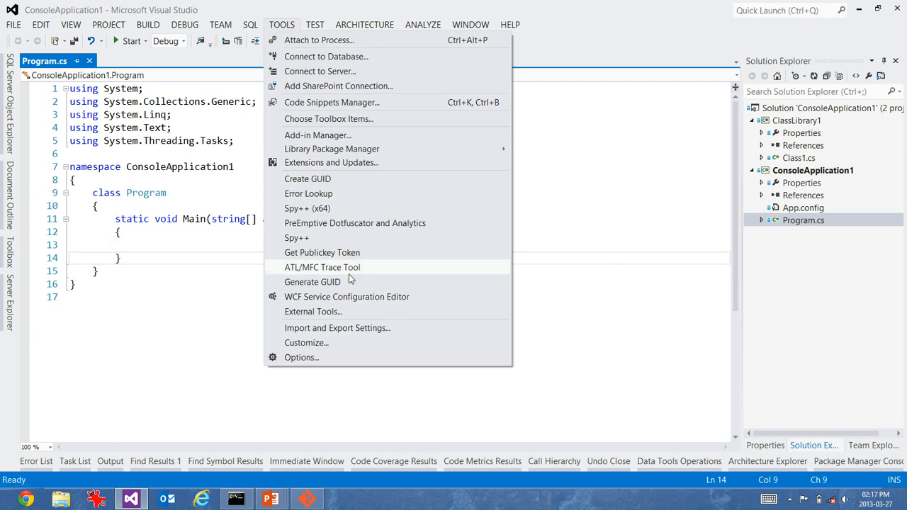
pyautogui.click(363, 362)
pyautogui.click(267, 162)
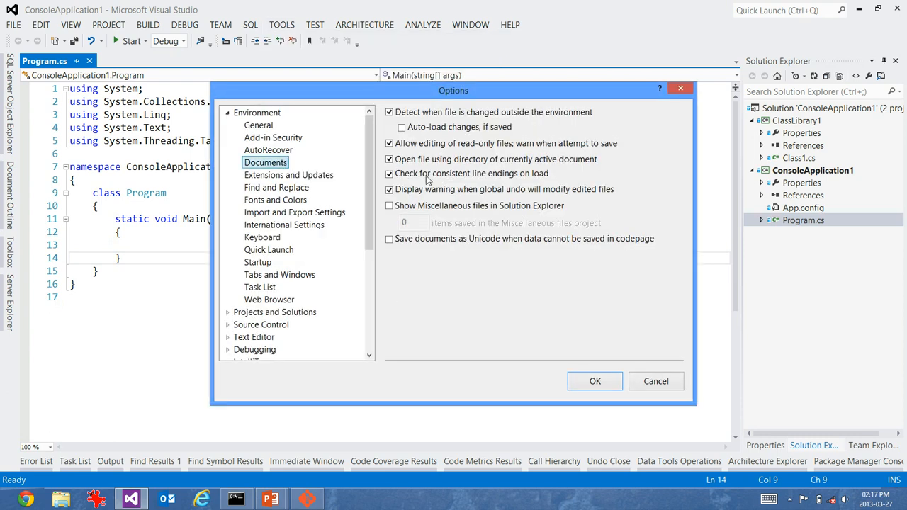
pyautogui.click(402, 126)
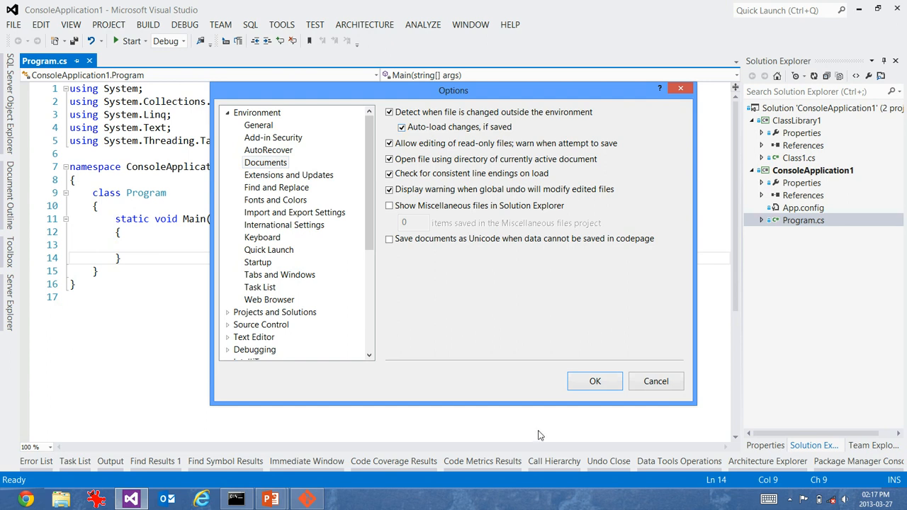
pyautogui.click(595, 381)
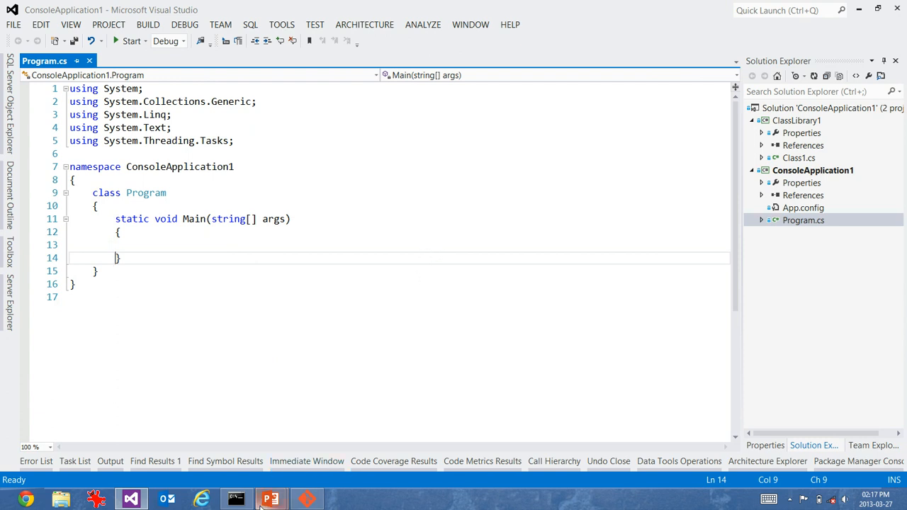
pyautogui.moveTo(236, 500)
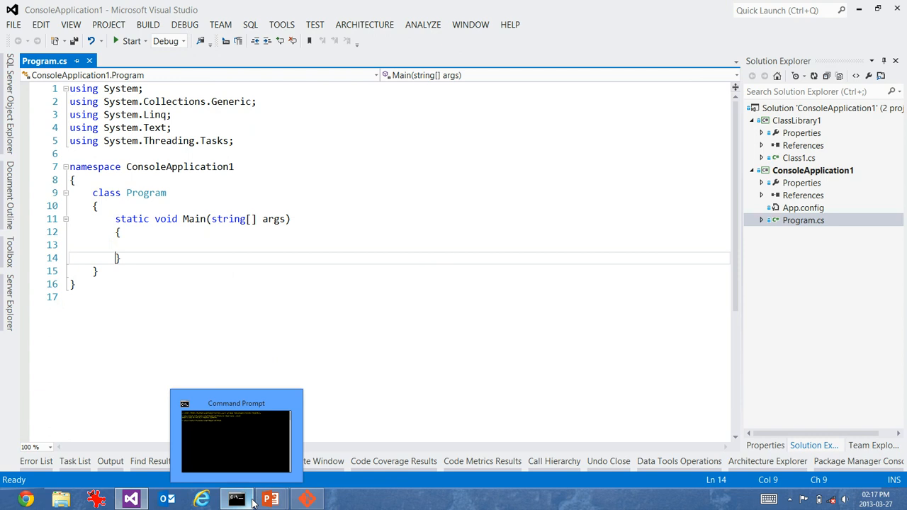
# Via WordPad add '//hello from wordpad 2' inside Main, save, and return to Visual Studio's auto-reloaded file.
pyautogui.click(236, 500)
pyautogui.press('Up')
pyautogui.press('Up')
pyautogui.press('Return')
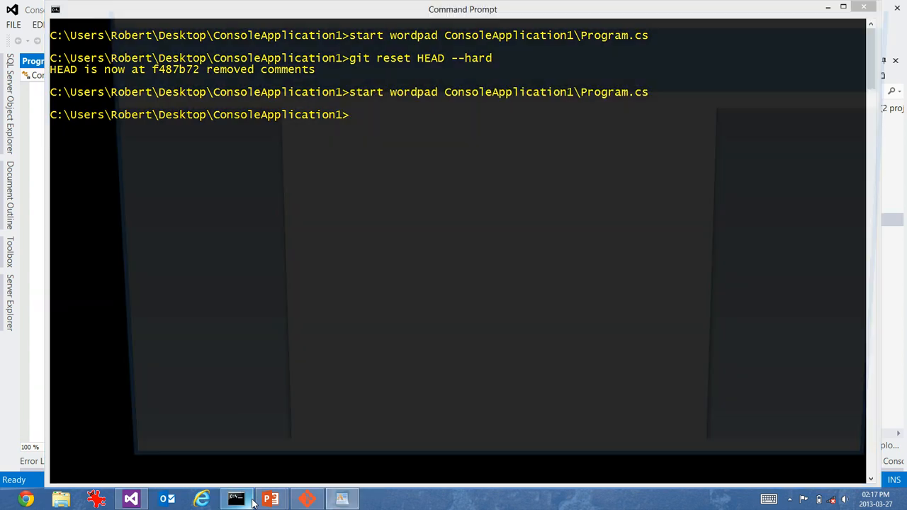
pyautogui.click(401, 234)
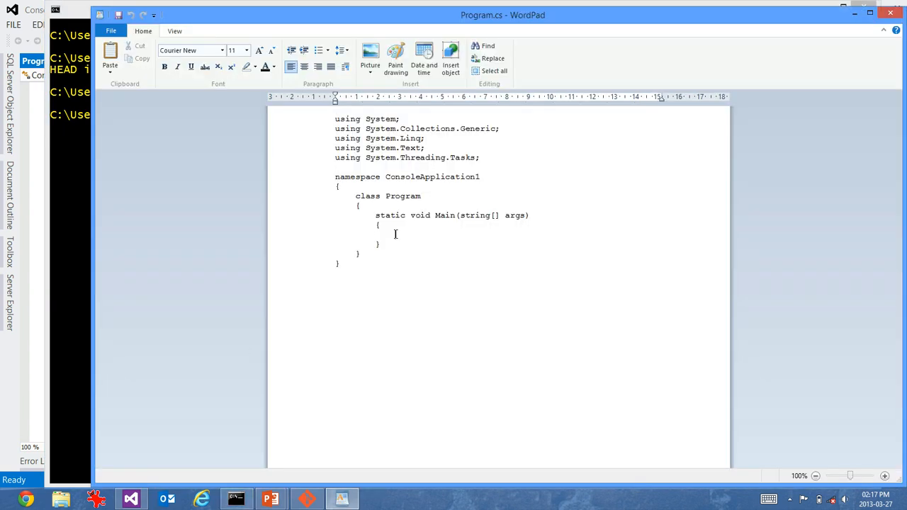
pyautogui.write('//hello from wordpad 2')
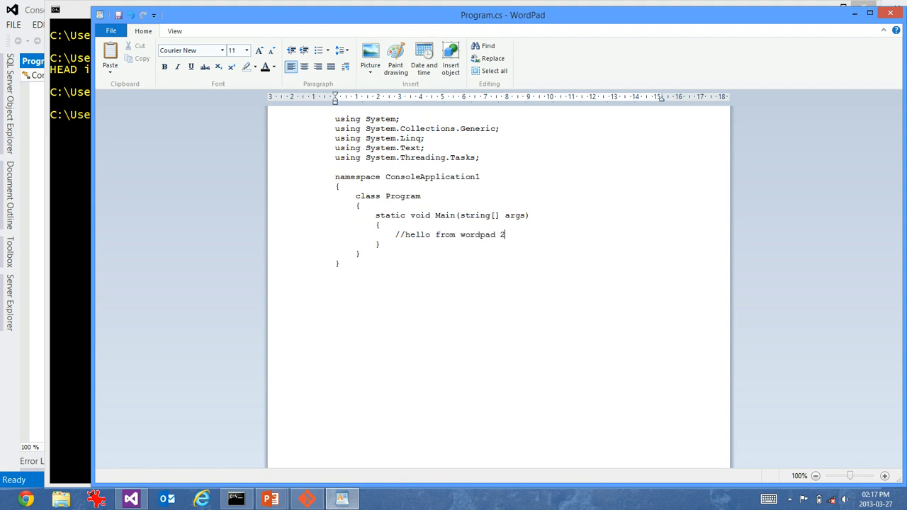
pyautogui.hotkey('ctrl', 's')
pyautogui.hotkey('alt', 'F4')
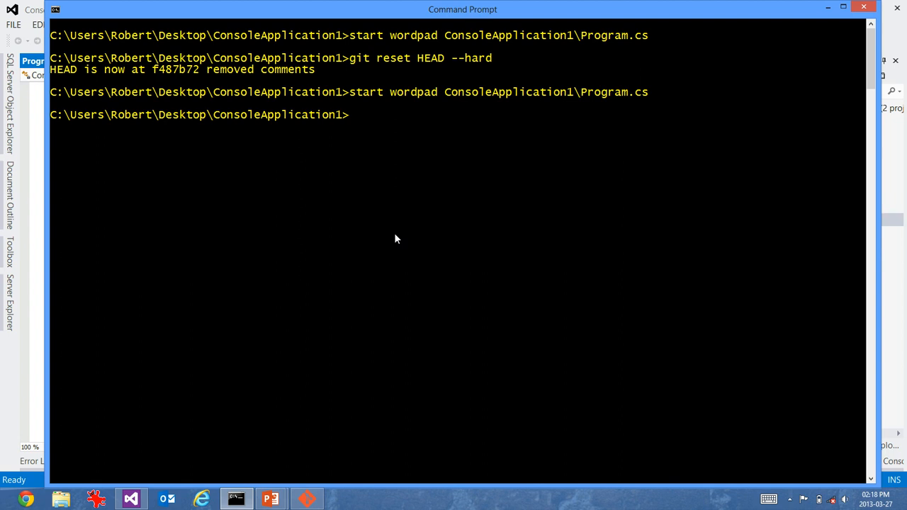
pyautogui.hotkey('alt', 'Tab')
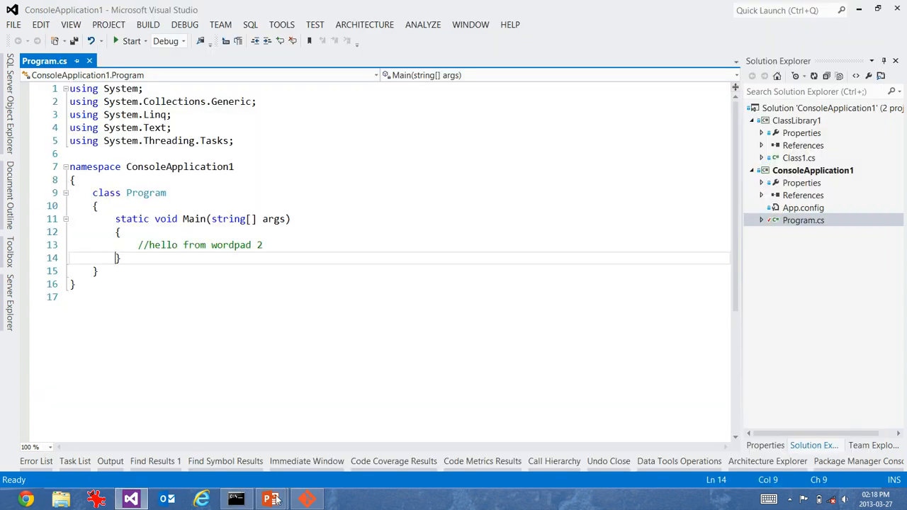
# Rerun 'git reset HEAD --hard', then start a '// hello from VS' comment on line 13 in Visual Studio.
pyautogui.click(237, 500)
pyautogui.press('Up')
pyautogui.press('Up')
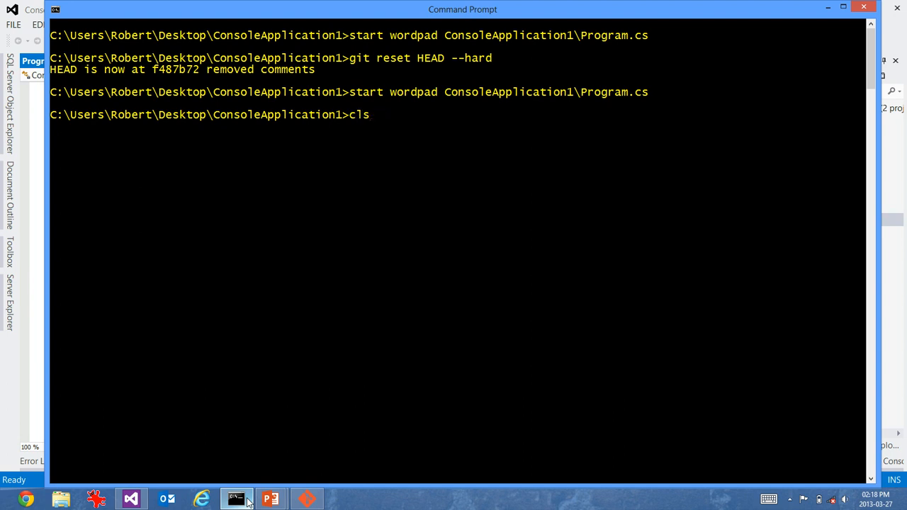
pyautogui.press('Up')
pyautogui.press('Up')
pyautogui.press('Return')
pyautogui.hotkey('alt', 'Tab')
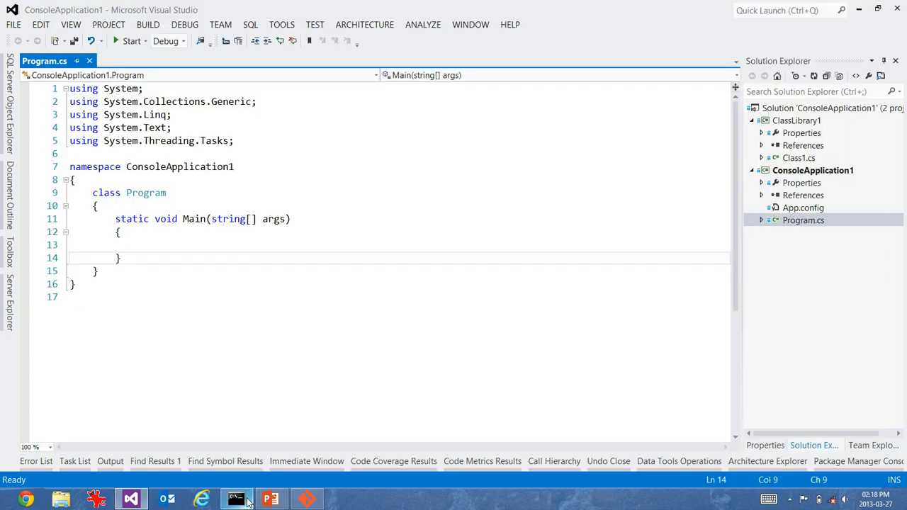
pyautogui.click(122, 244)
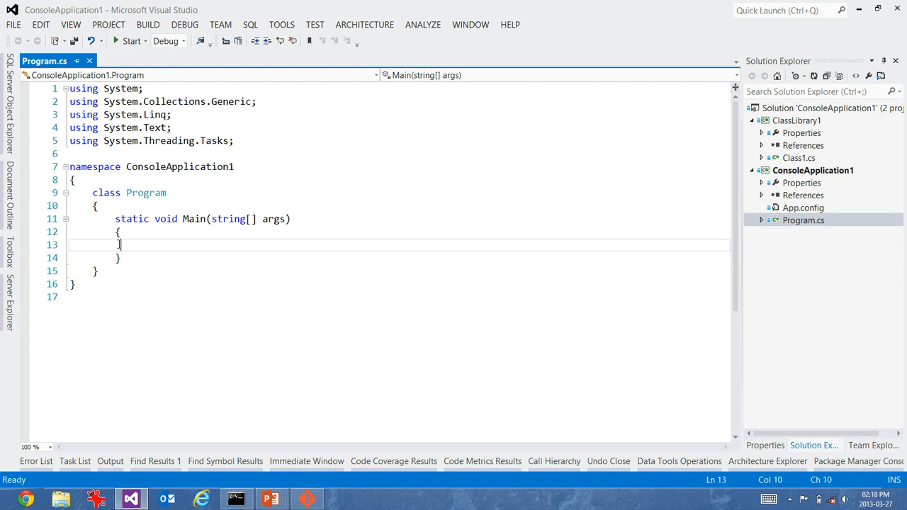
pyautogui.write('// hell')
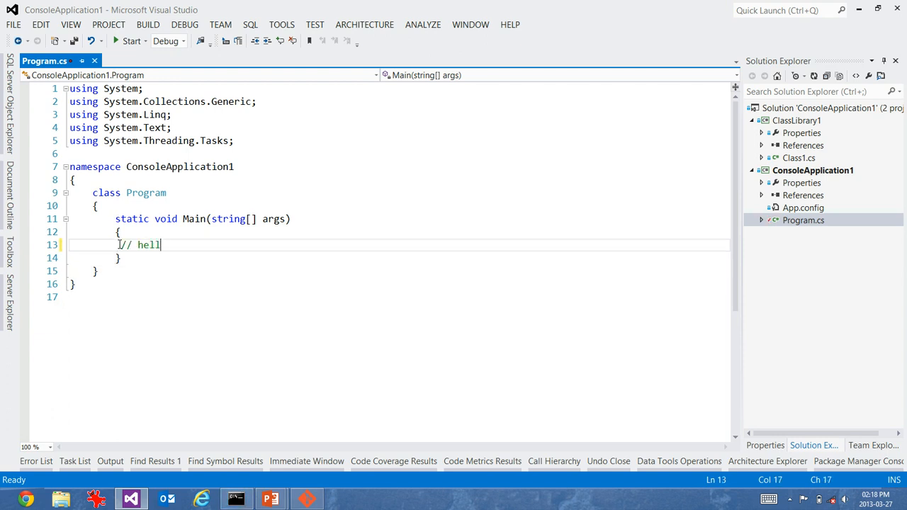
pyautogui.write('o from VS')
pyautogui.moveTo(74, 66); pyautogui.dragTo(96, 118)
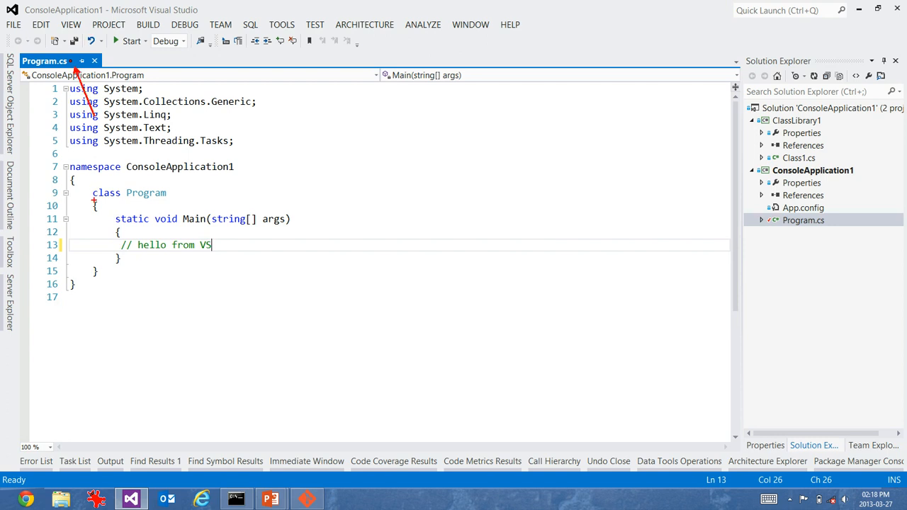
pyautogui.moveTo(69, 247); pyautogui.dragTo(103, 250)
pyautogui.press('Escape')
# Via WordPad add '//hello from wordpad 3' inside Main, save, close it, and return to Visual Studio.
pyautogui.click(237, 500)
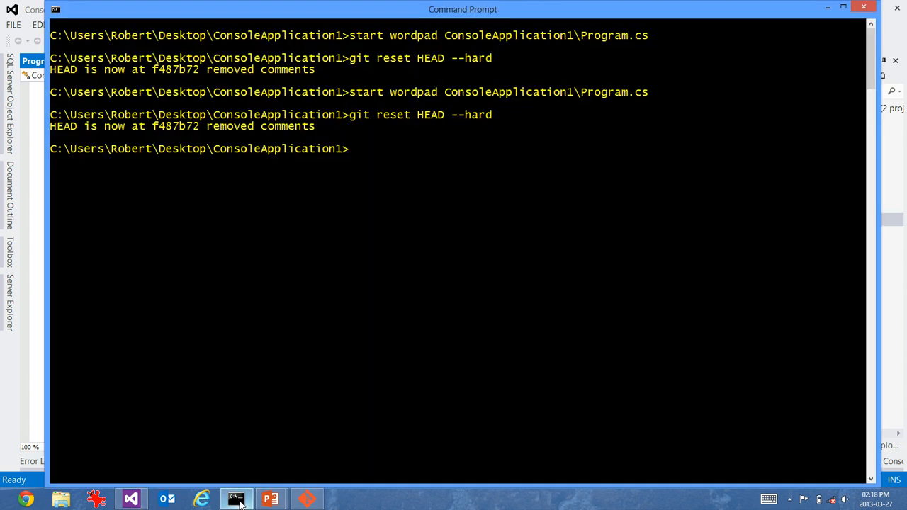
pyautogui.press('Up')
pyautogui.press('Up')
pyautogui.press('Return')
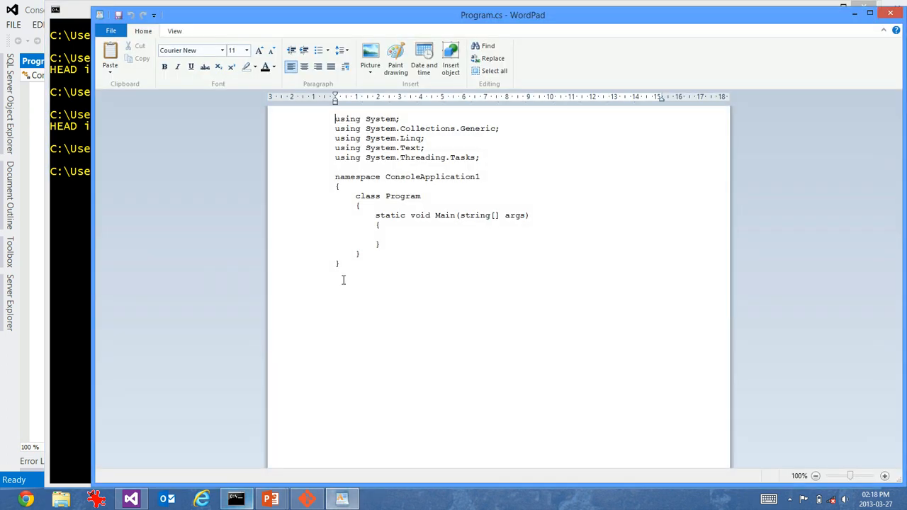
pyautogui.click(375, 234)
pyautogui.write('//hello')
pyautogui.write(' from wordpad 3')
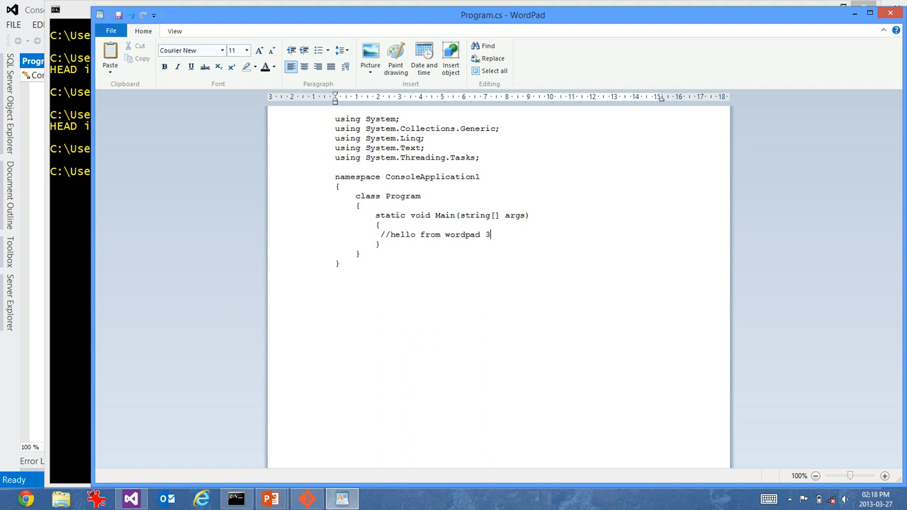
pyautogui.hotkey('ctrl', 's')
pyautogui.hotkey('alt', 'F4')
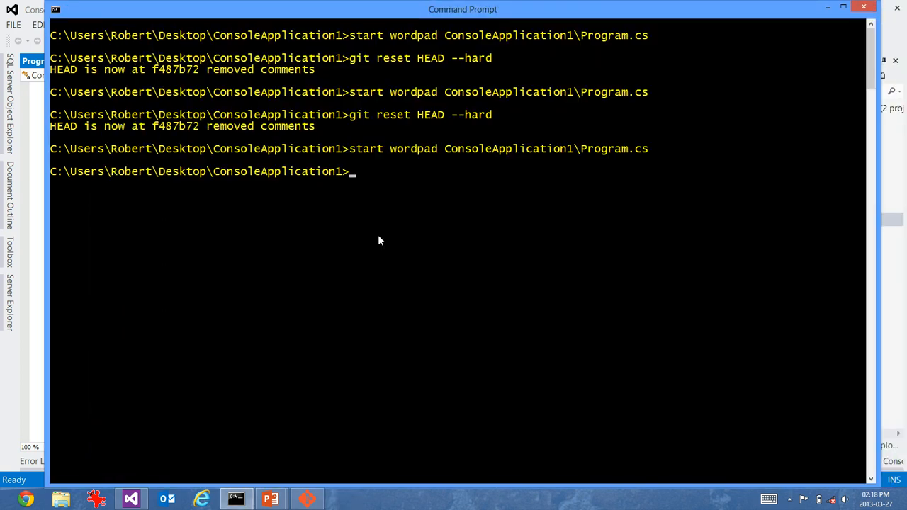
pyautogui.hotkey('alt', 'Tab')
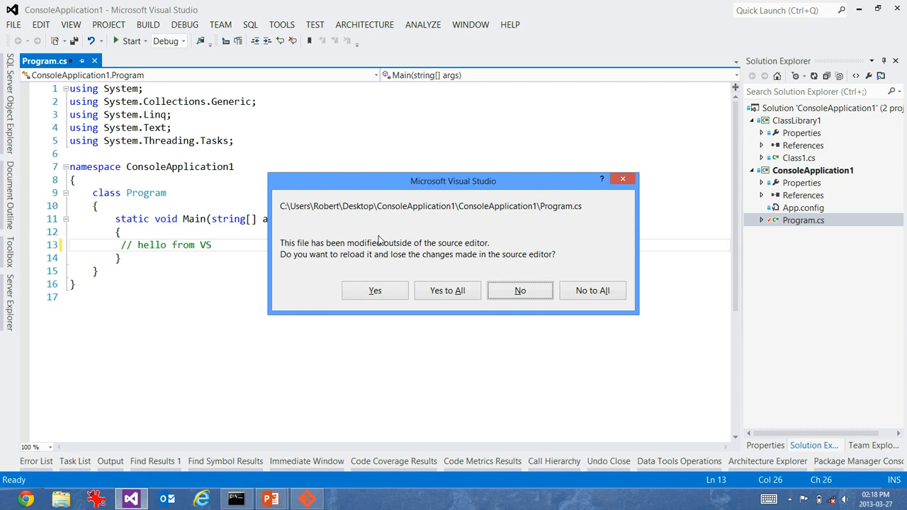
# Choose Yes to All so '//hello from wordpad 3' replaces the unsaved VS comment.
pyautogui.click(444, 292)
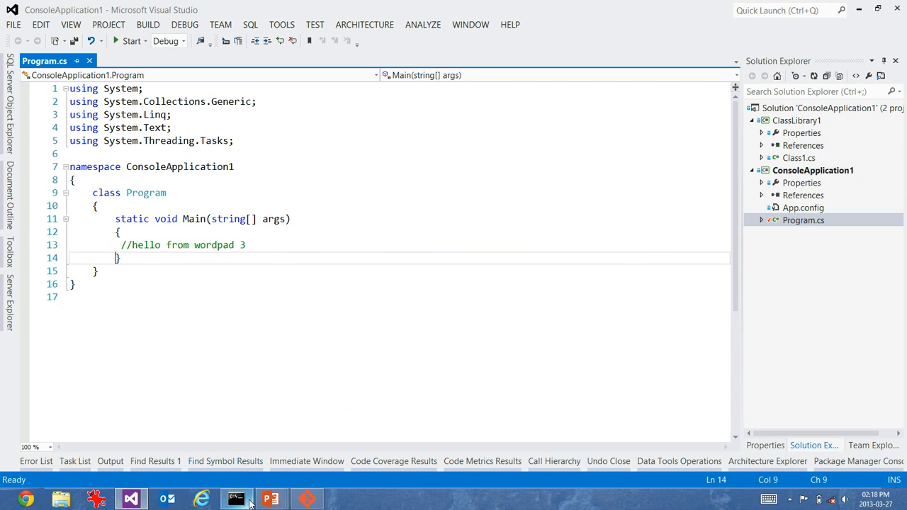
pyautogui.moveTo(236, 500)
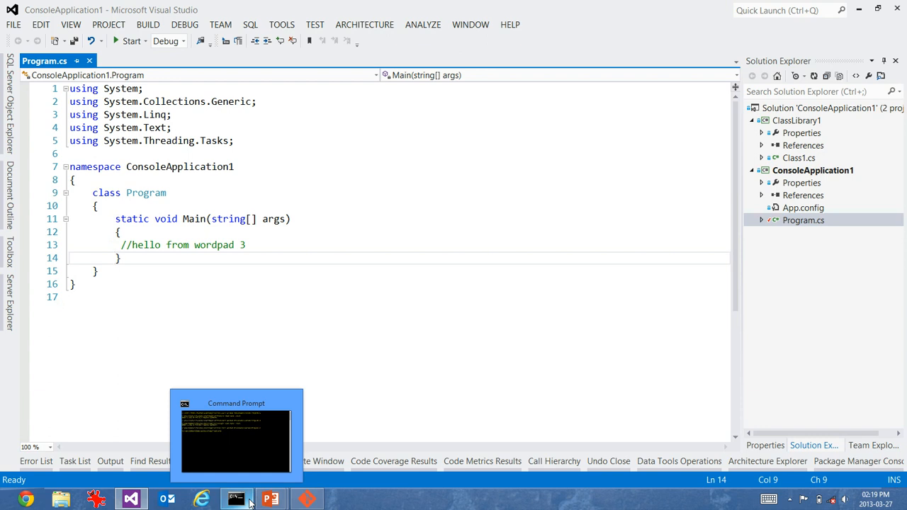
# Minimize the Command Prompt and save Program.cs with the wordpad 3 comment in Visual Studio.
pyautogui.click(236, 500)
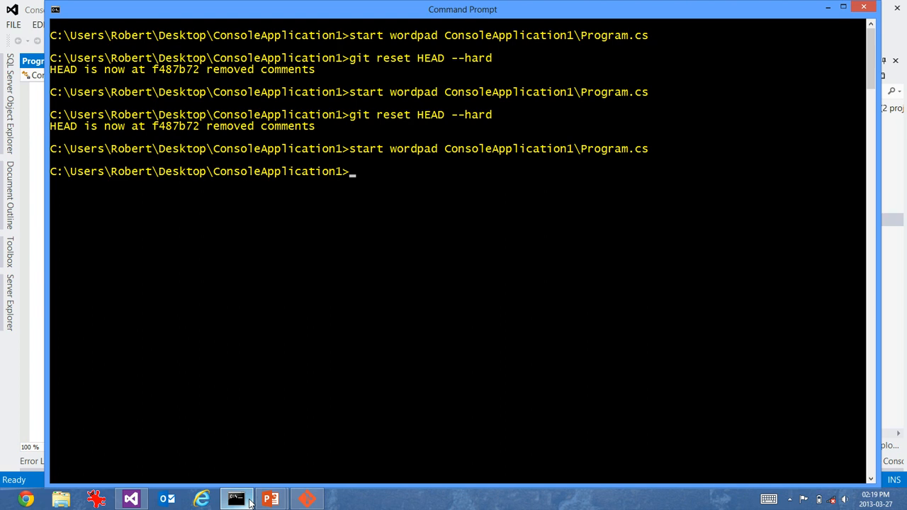
pyautogui.click(249, 501)
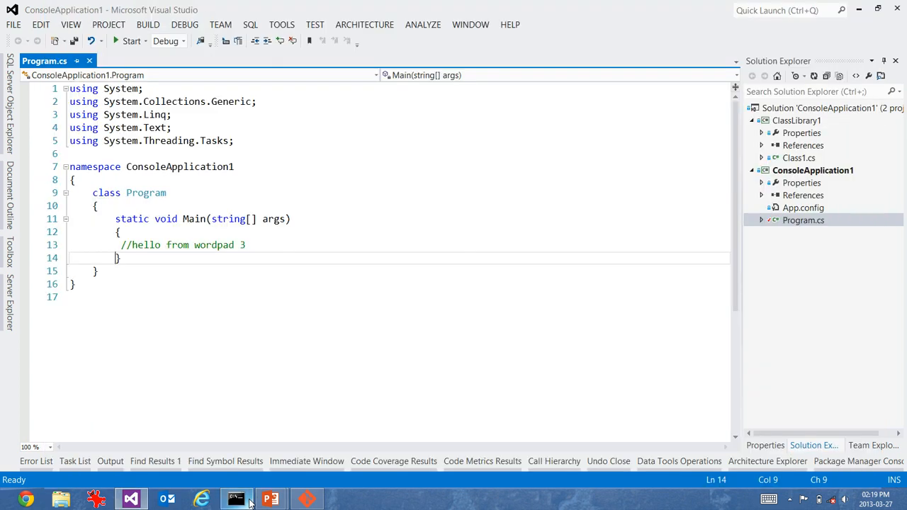
pyautogui.hotkey('ctrl', 's')
# Add a new Class1.cs class file to ConsoleApplication1 via Add > Class and save.
pyautogui.rightClick(798, 173)
pyautogui.moveTo(625, 289)
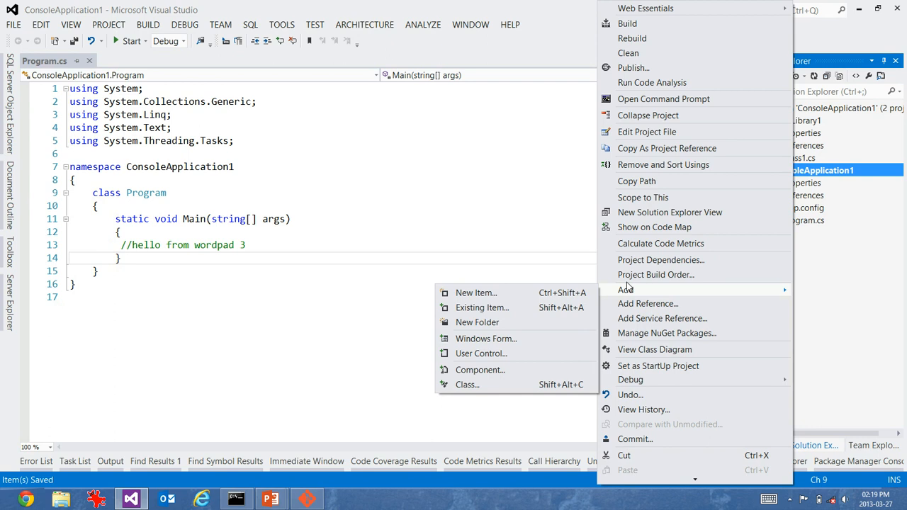
pyautogui.click(544, 384)
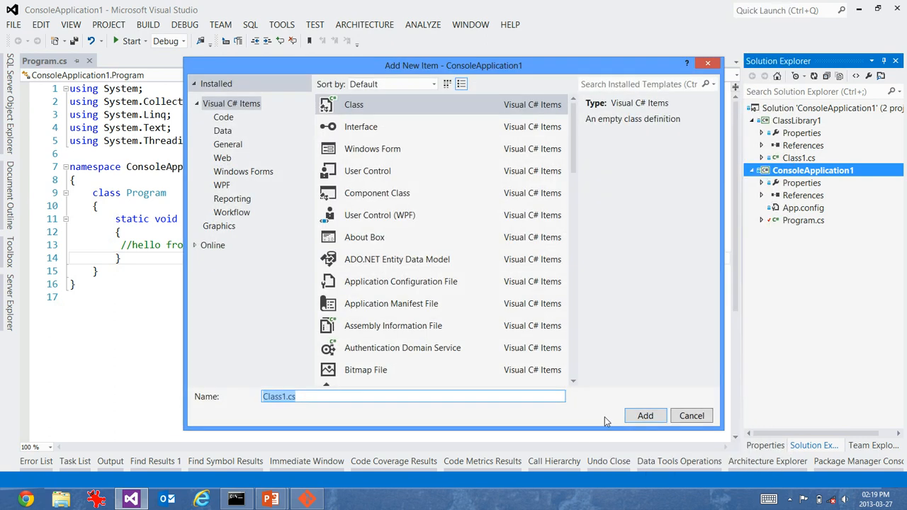
pyautogui.click(640, 418)
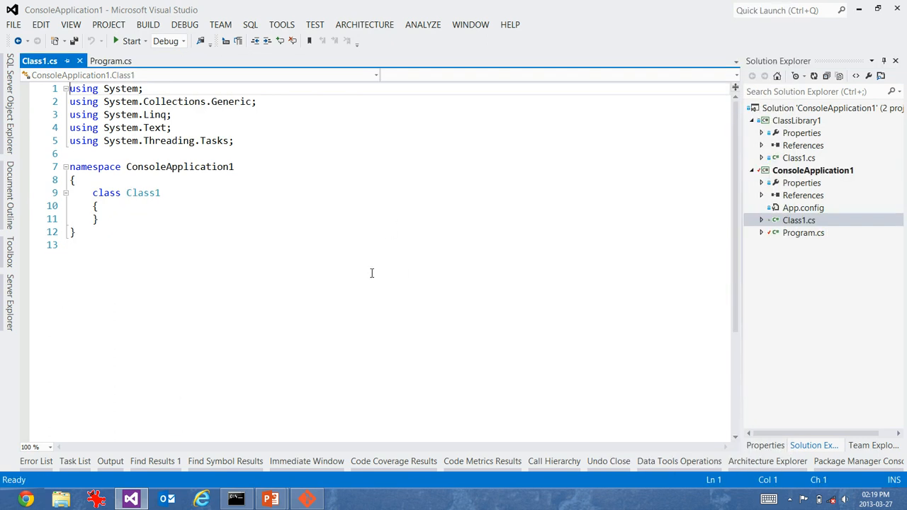
pyautogui.hotkey('ctrl', 's')
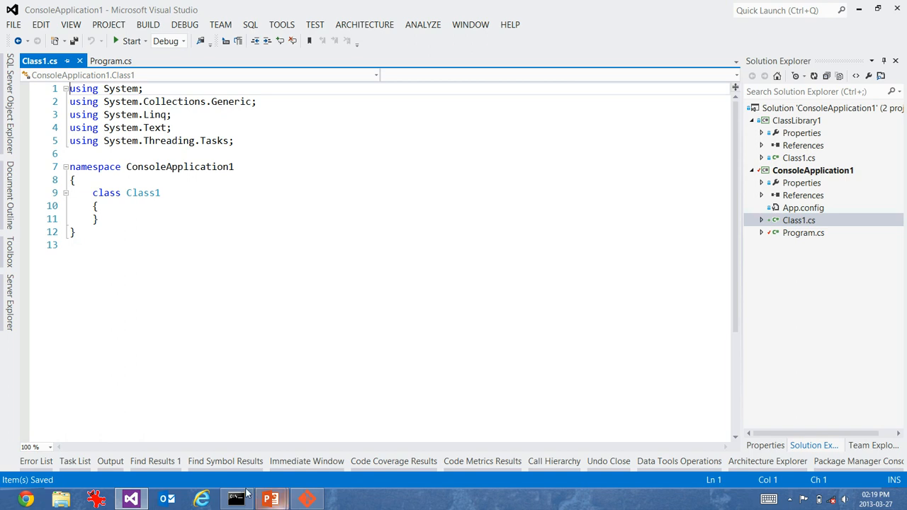
# Run 'git reset HEAD --hard' in Command Prompt, then return to Visual Studio.
pyautogui.click(236, 500)
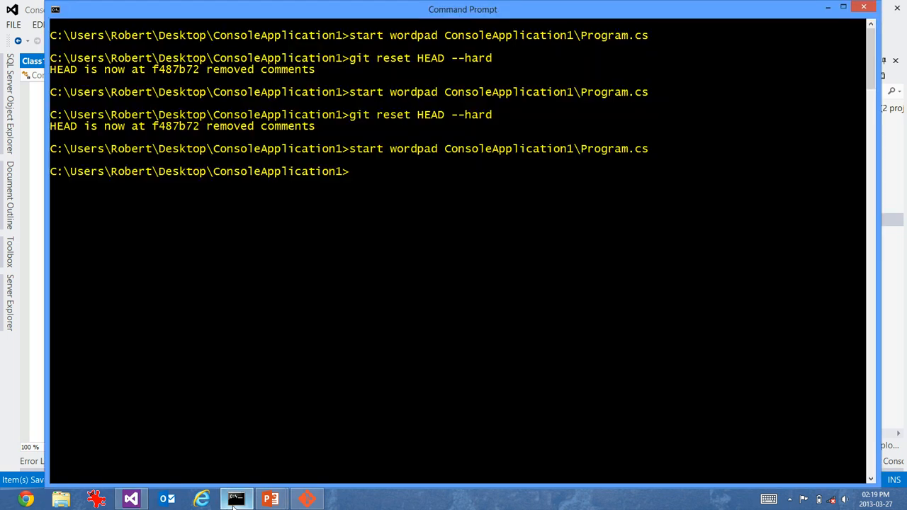
pyautogui.write('cls')
pyautogui.press('Up')
pyautogui.press('Up')
pyautogui.press('Return')
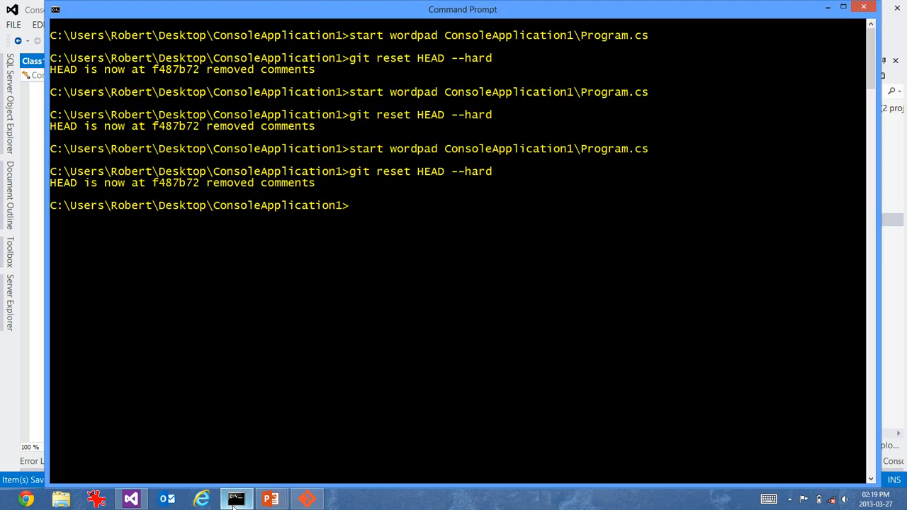
pyautogui.hotkey('alt', 'Tab')
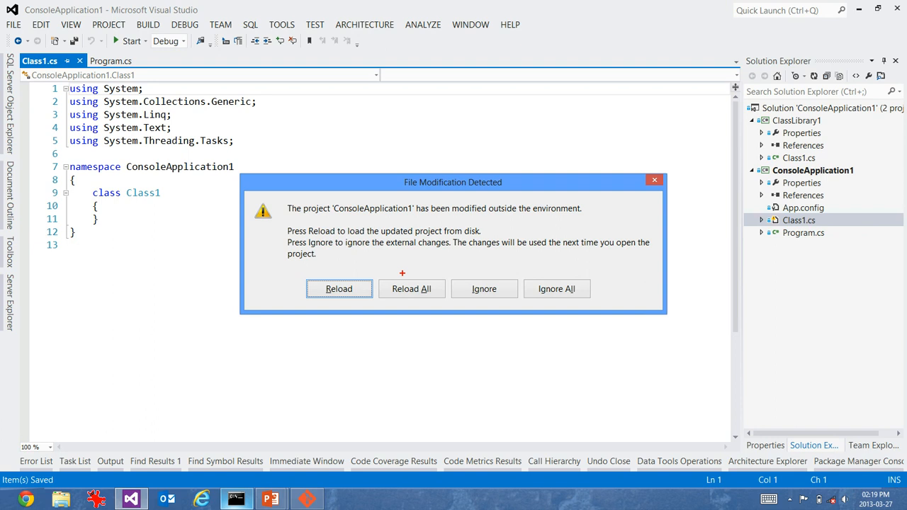
# Reload the externally modified ConsoleApplication1 project from the File Modification Detected dialog.
pyautogui.moveTo(424, 242); pyautogui.dragTo(423, 277)
pyautogui.moveTo(235, 499)
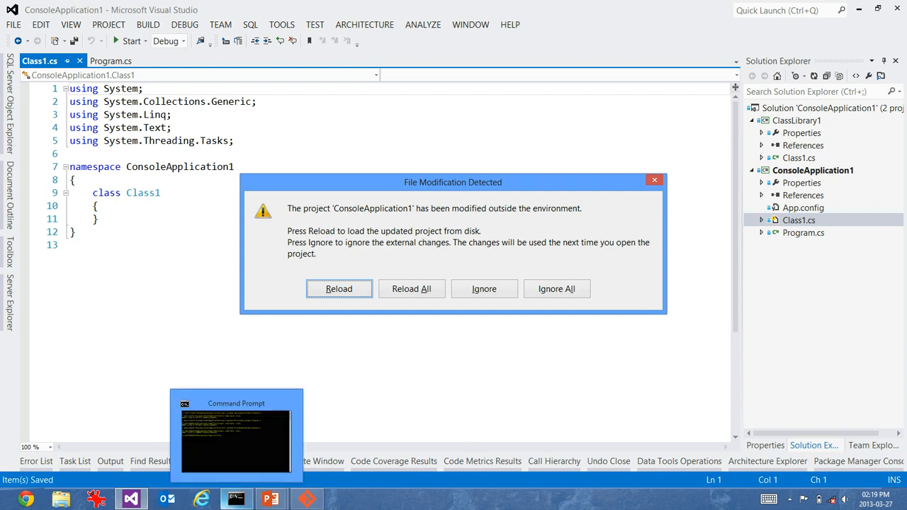
pyautogui.click(338, 289)
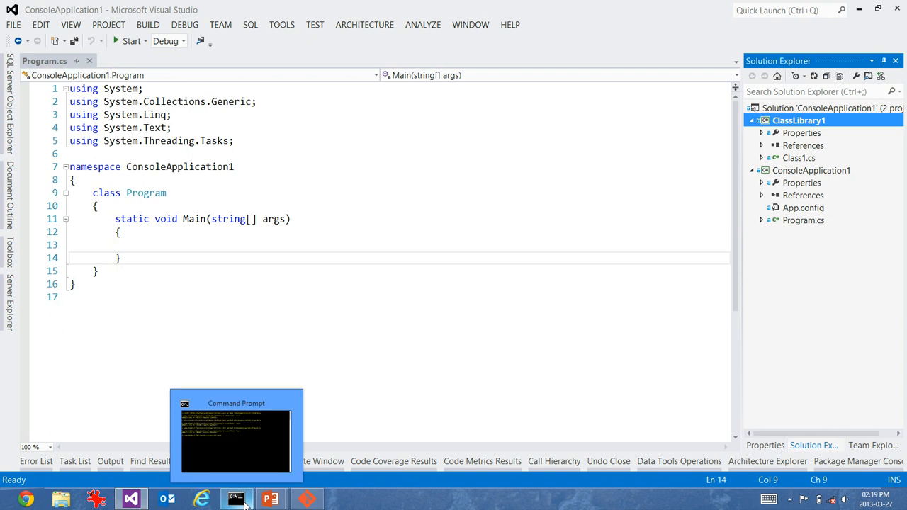
# Run 'git checkout 0a0e079' in Command Prompt and handle the solution modification dialog in Visual Studio.
pyautogui.click(236, 500)
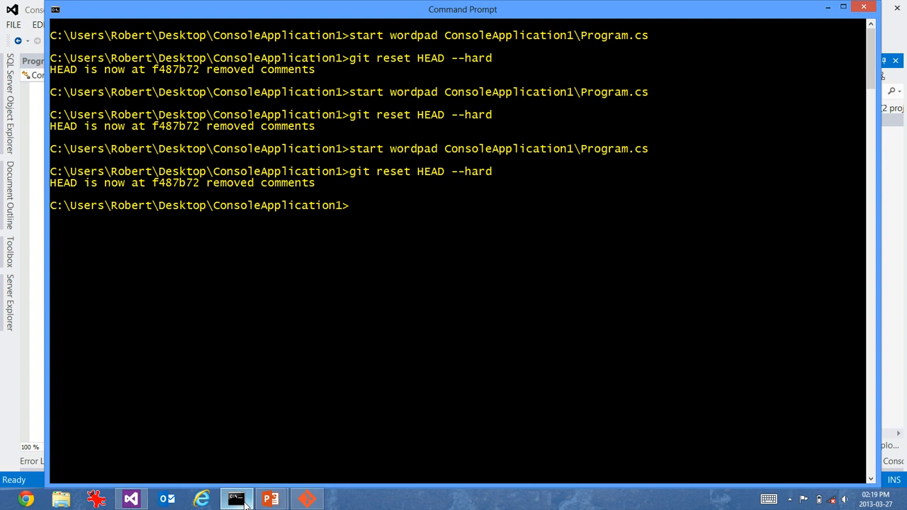
pyautogui.write('git check')
pyautogui.write('out 0a0')
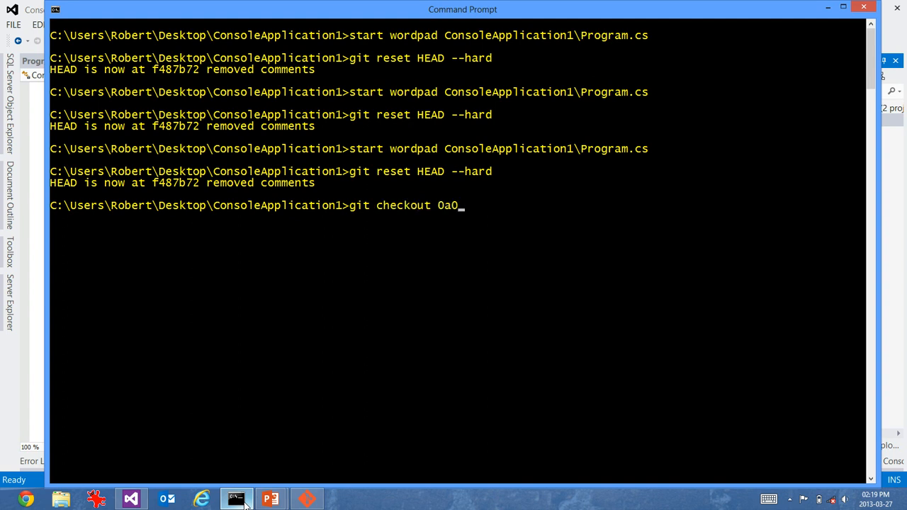
pyautogui.write('e0')
pyautogui.write('79')
pyautogui.press('Return')
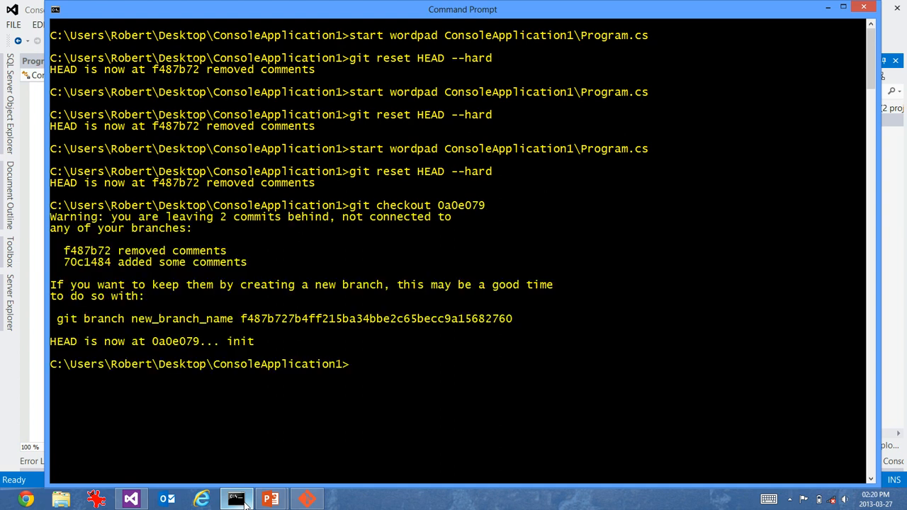
pyautogui.hotkey('alt', 'Tab')
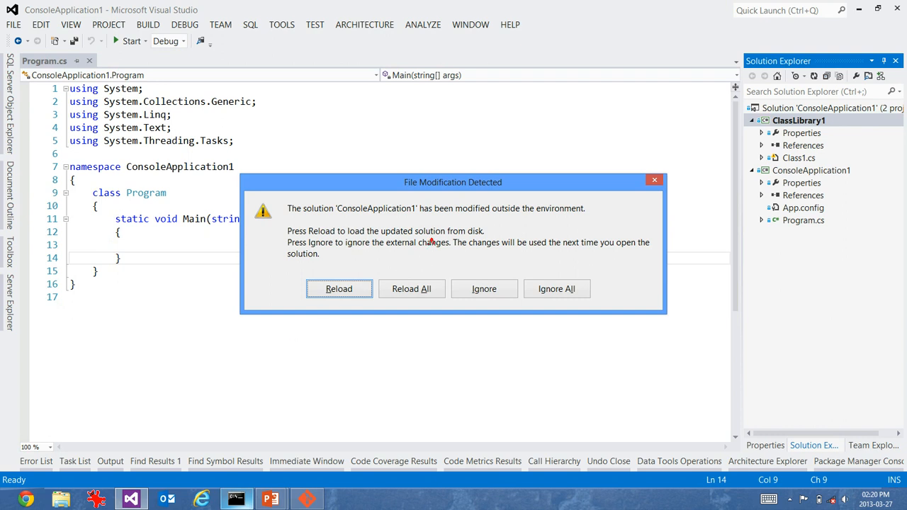
pyautogui.moveTo(431, 270); pyautogui.dragTo(432, 243)
pyautogui.press('Escape')
pyautogui.click(425, 288)
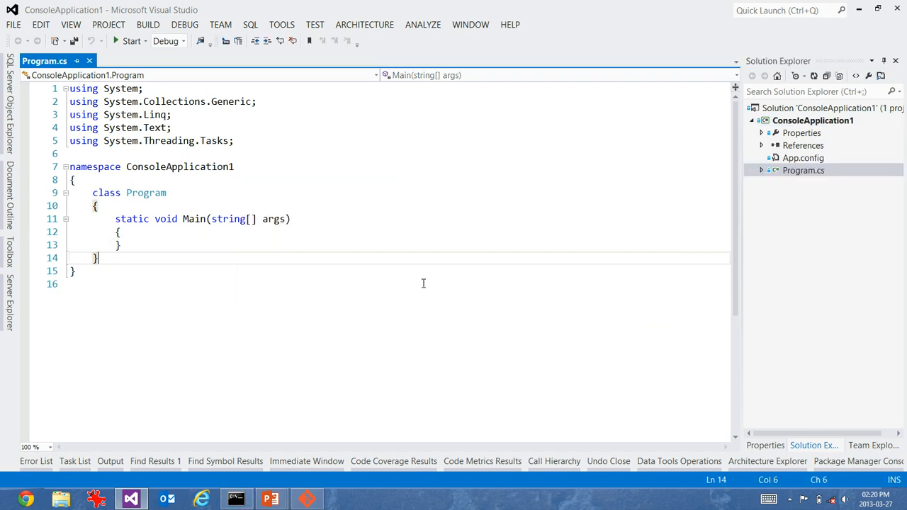